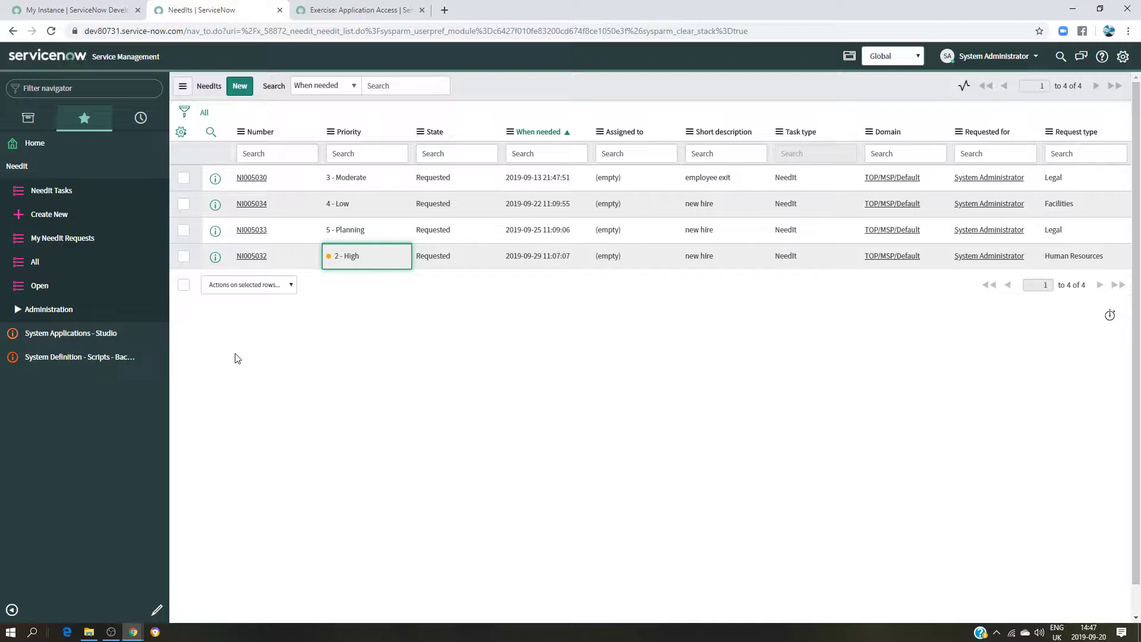
Read the Application Access exercise instructions and return to the NeedIt records list
{"action": "left_click", "coordinate": [336, 10]}
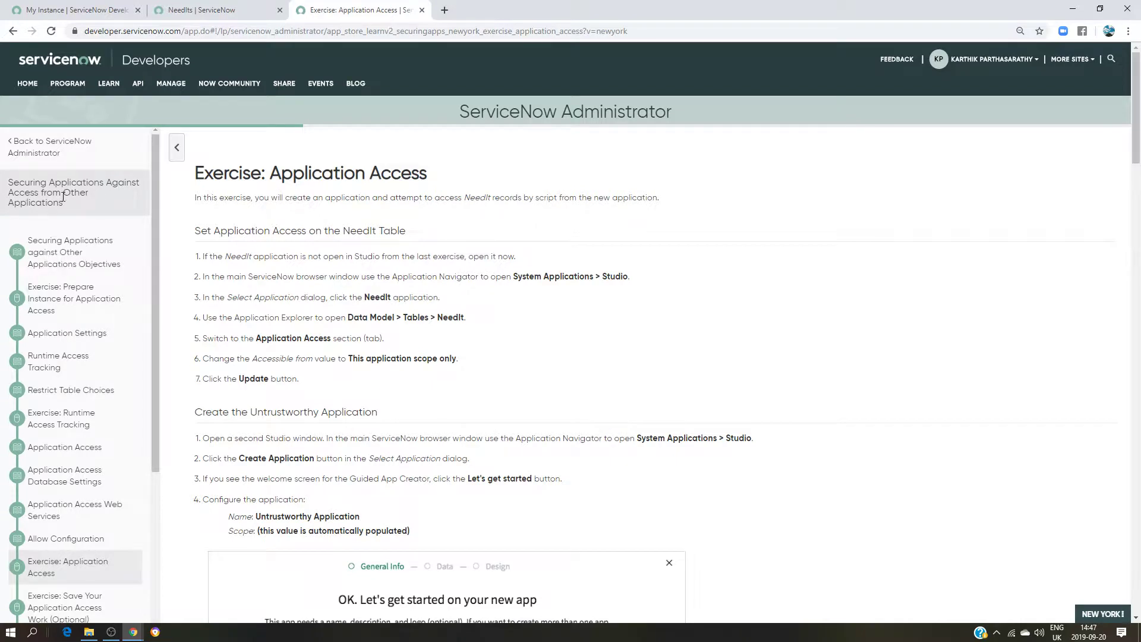
{"action": "scroll", "coordinate": [472, 291], "scroll_direction": "down", "scroll_amount": 1}
{"action": "scroll", "coordinate": [472, 292], "scroll_direction": "down", "scroll_amount": 3}
{"action": "scroll", "coordinate": [471, 293], "scroll_direction": "up", "scroll_amount": 4}
{"action": "left_click", "coordinate": [246, 7]}
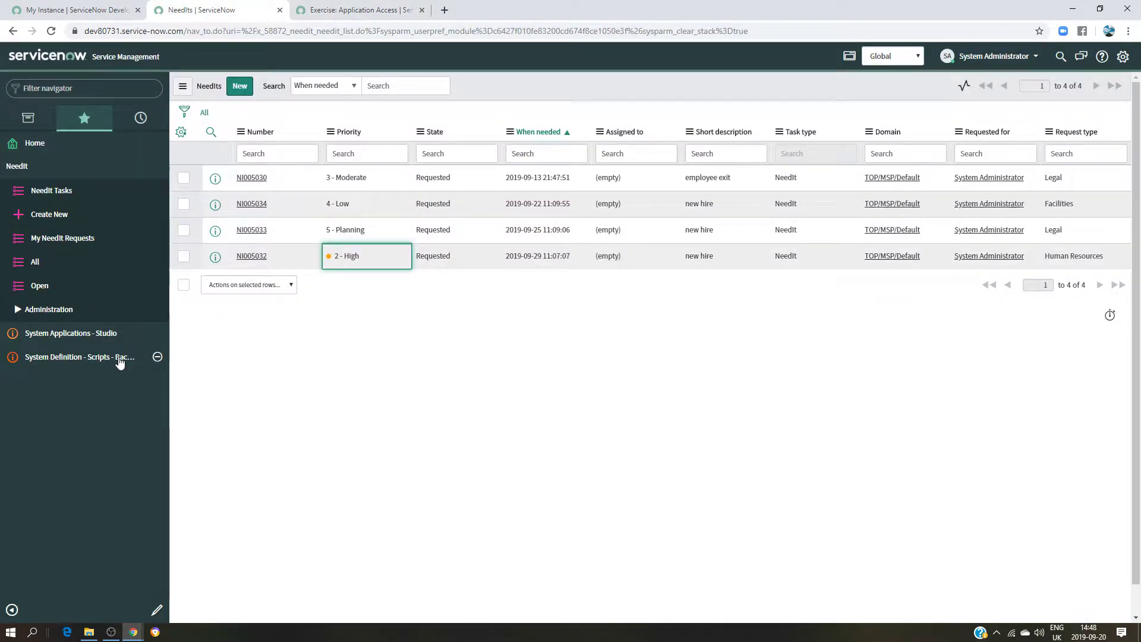
Create an application named Untrustworthy Application with the name copied from the exercise, keep the automatic scope, and open it in Studio
{"action": "left_click", "coordinate": [102, 337]}
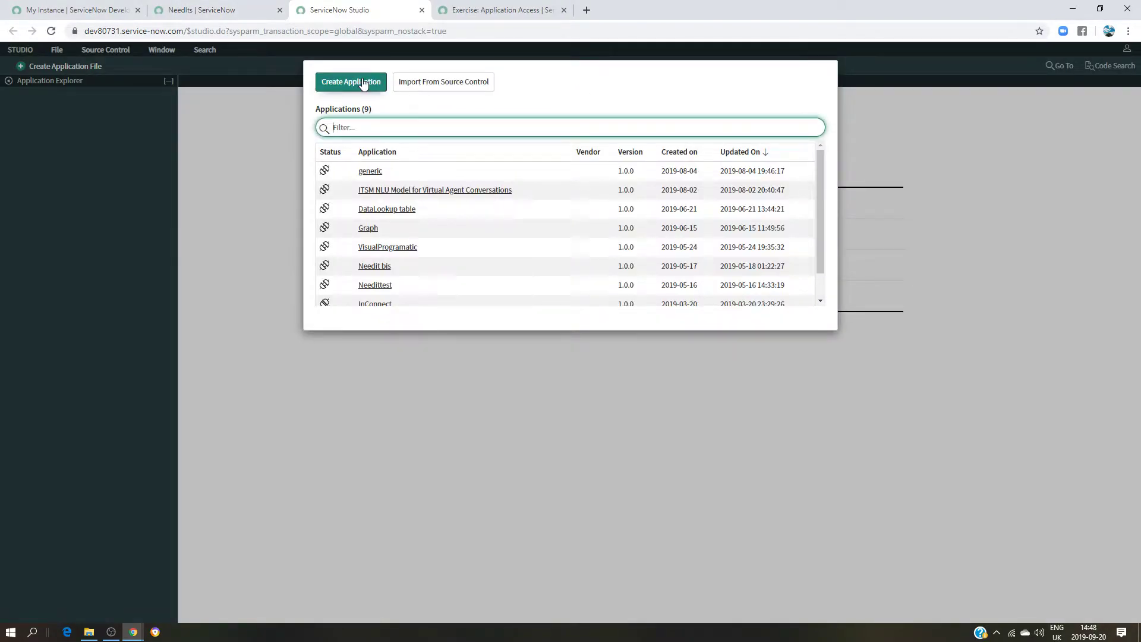
{"action": "left_click", "coordinate": [364, 79]}
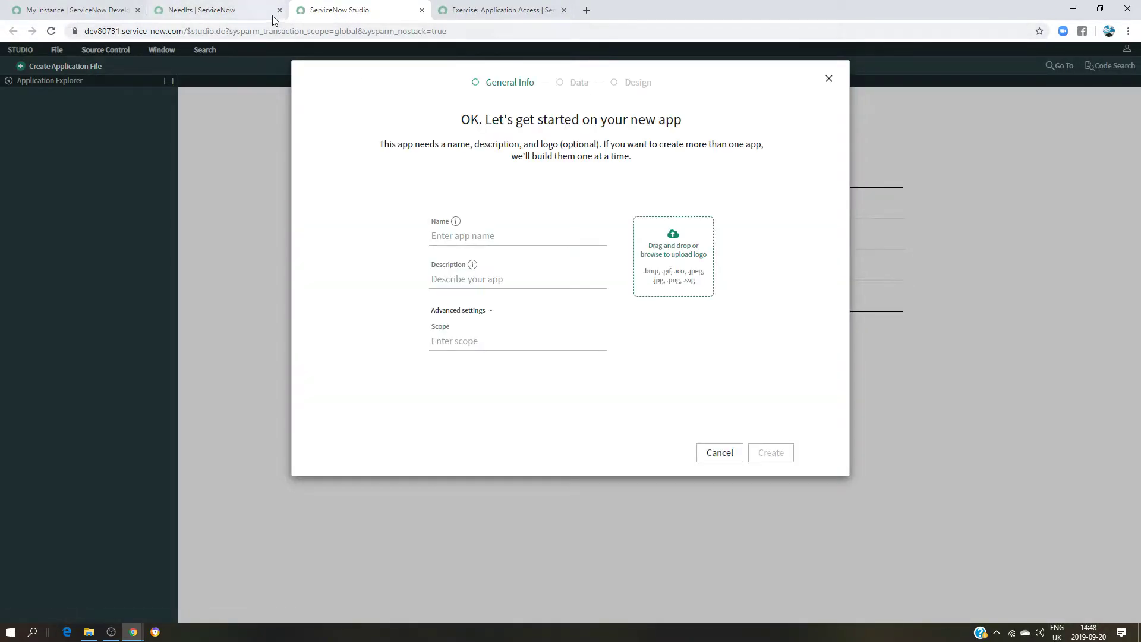
{"action": "left_click", "coordinate": [486, 5]}
{"action": "scroll", "coordinate": [408, 388], "scroll_direction": "down", "scroll_amount": 3}
{"action": "left_click_drag", "start_coordinate": [360, 338], "coordinate": [265, 334]}
{"action": "key", "text": "ctrl+c"}
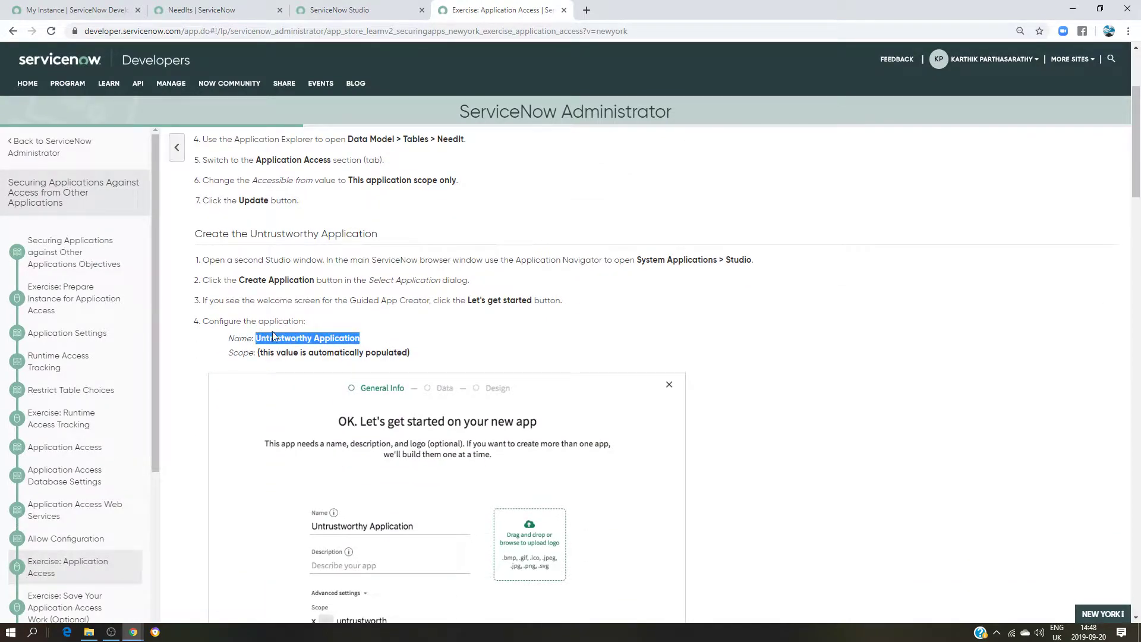
{"action": "left_click", "coordinate": [375, 5]}
{"action": "left_click", "coordinate": [478, 233]}
{"action": "key", "text": "ctrl+v"}
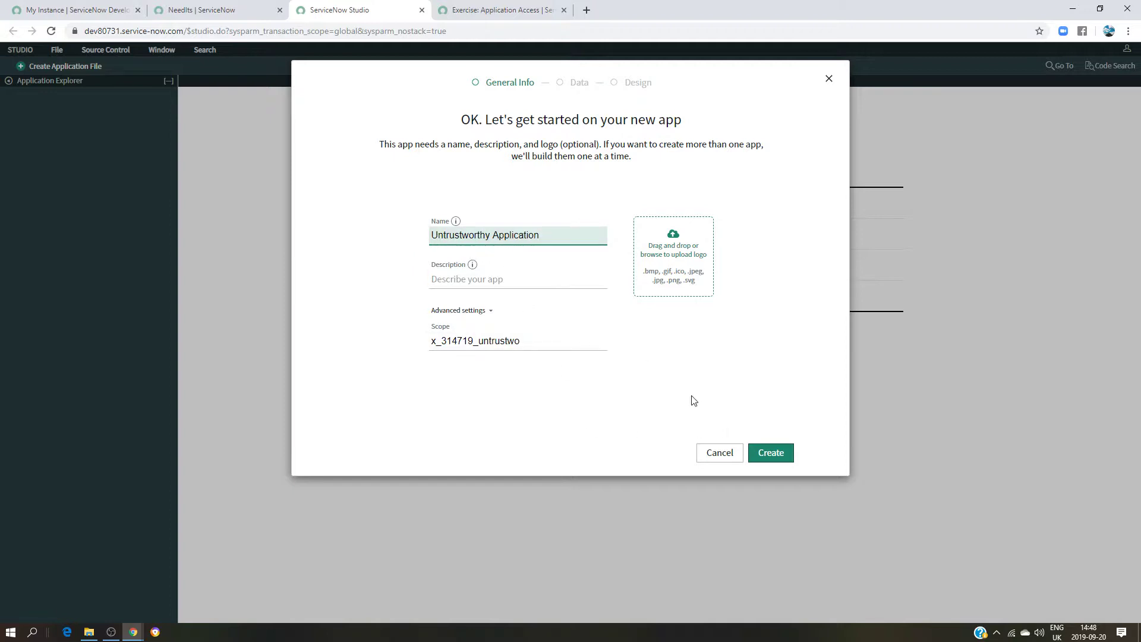
{"action": "left_click", "coordinate": [775, 457]}
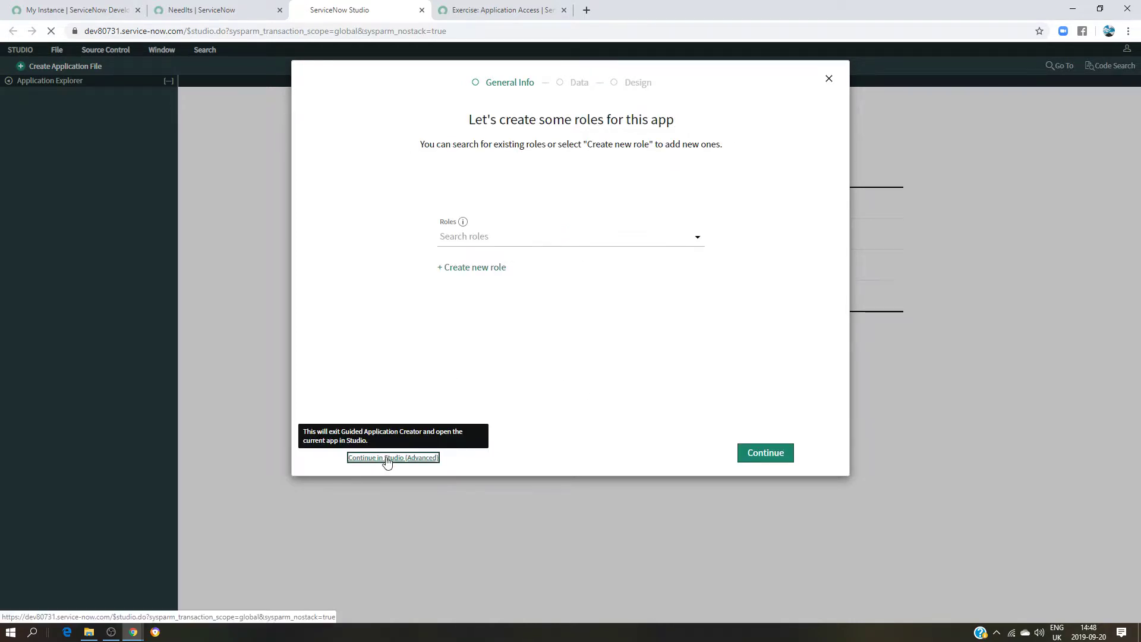
{"action": "left_click", "coordinate": [384, 458]}
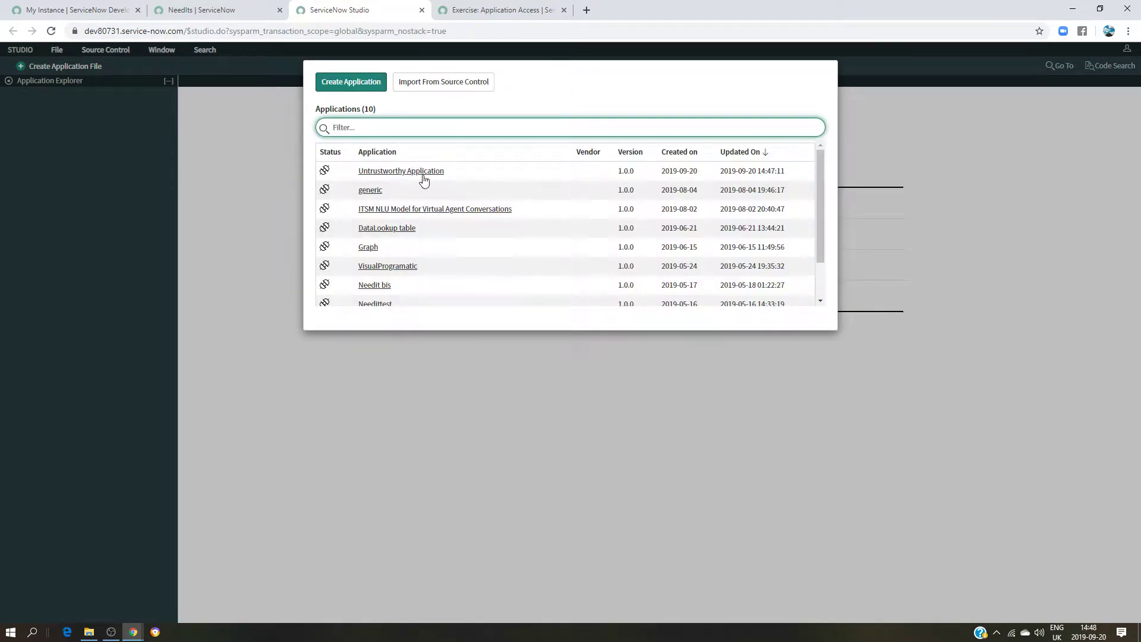
{"action": "left_click", "coordinate": [406, 172]}
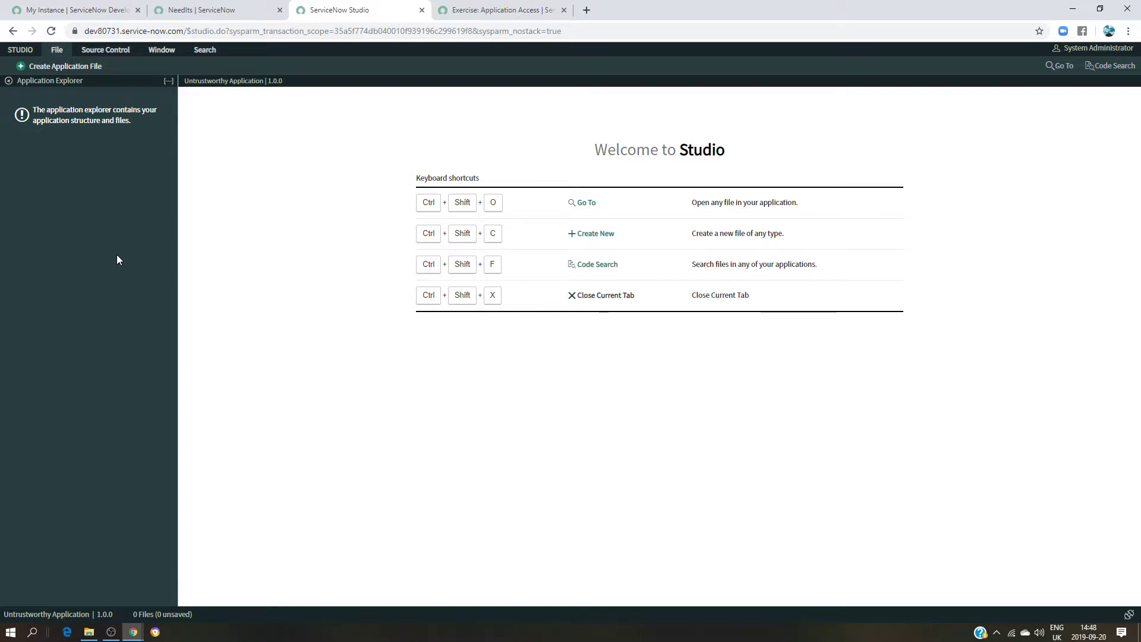
Copy the exercise's GlideRecord script that sets the priority of all NeedIt records to 1
{"action": "left_click", "coordinate": [486, 10]}
{"action": "scroll", "coordinate": [493, 284], "scroll_direction": "down", "scroll_amount": 20}
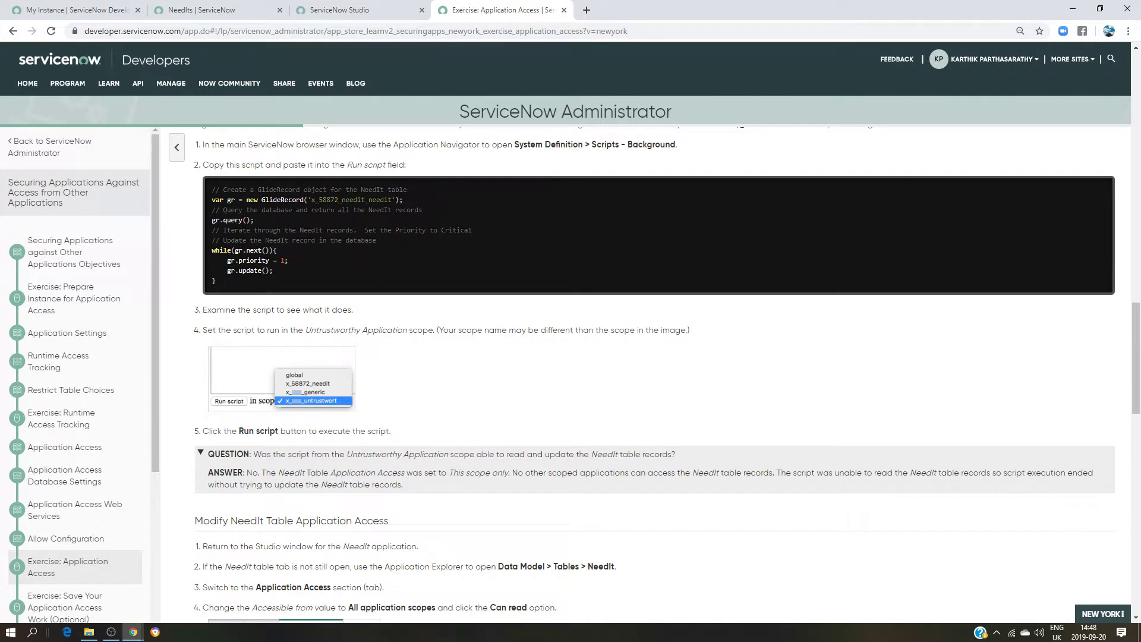
{"action": "left_click_drag", "start_coordinate": [216, 277], "coordinate": [208, 195]}
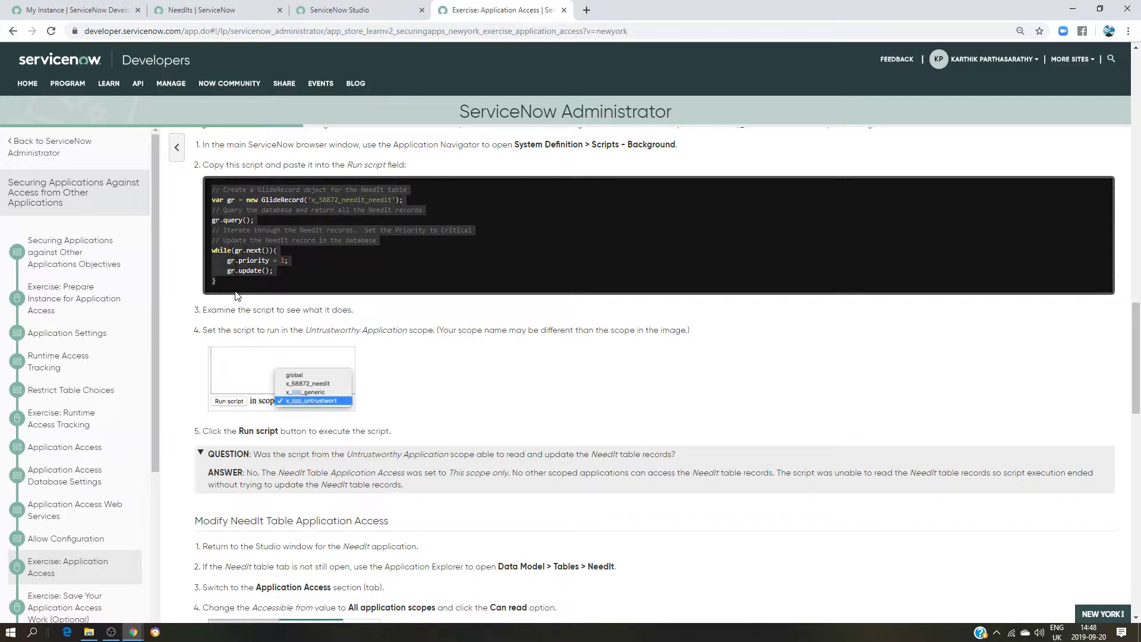
{"action": "left_click", "coordinate": [219, 282]}
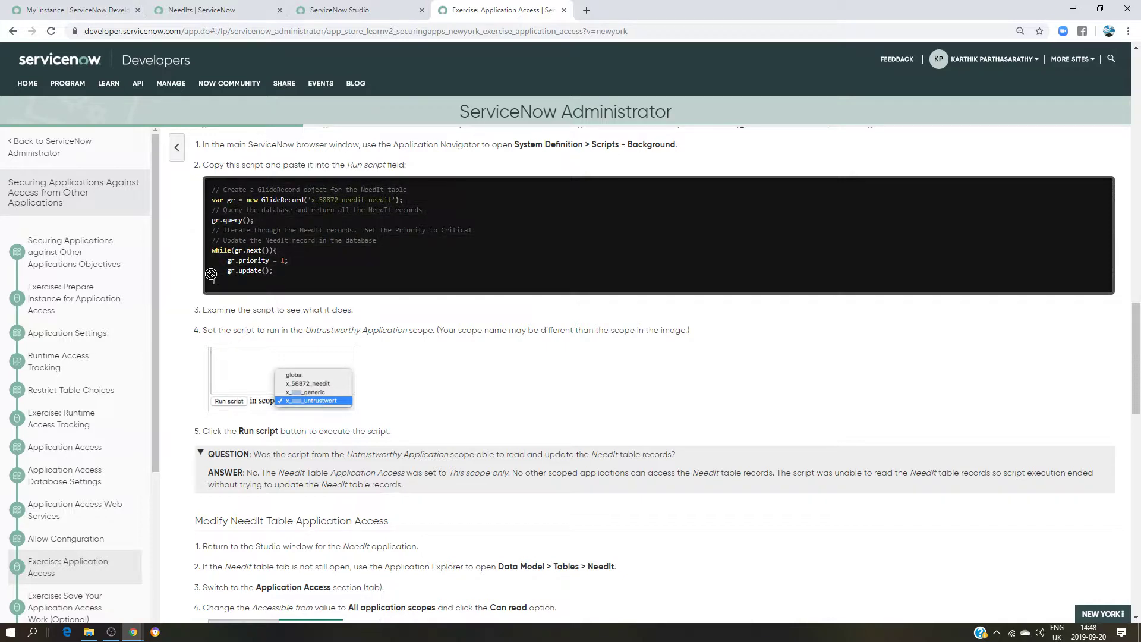
{"action": "left_click_drag", "start_coordinate": [212, 184], "coordinate": [272, 294]}
{"action": "left_click", "coordinate": [270, 204]}
{"action": "left_click_drag", "start_coordinate": [211, 202], "coordinate": [232, 305]}
{"action": "key", "text": "ctrl+c"}
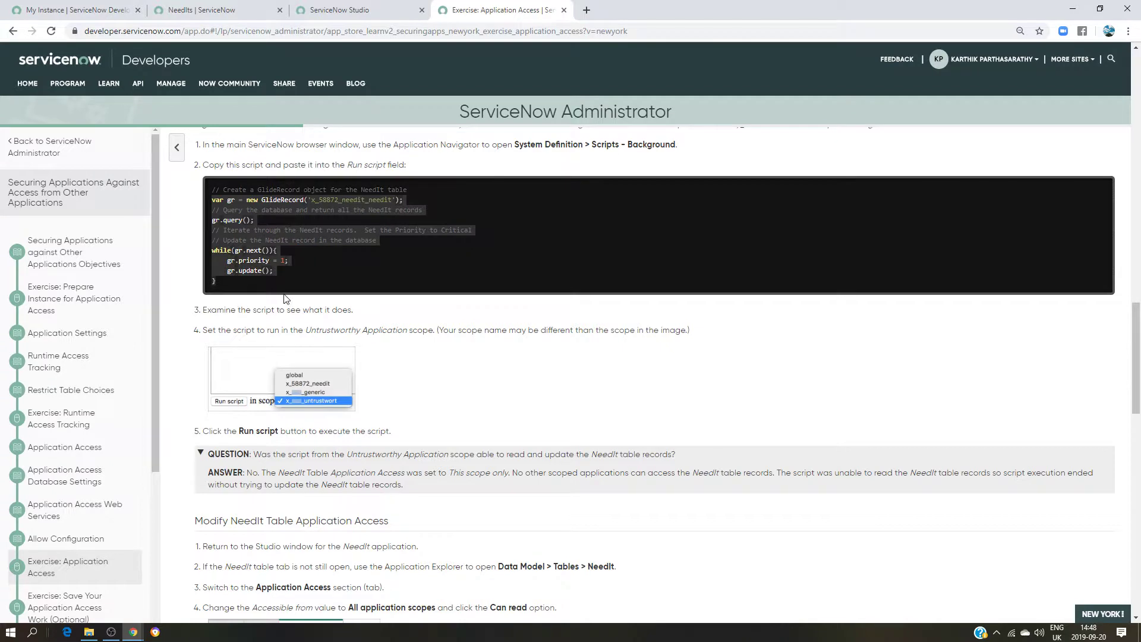
Run the copied script as a background script in the x_314719_untrustwo scope
{"action": "left_click", "coordinate": [223, 8]}
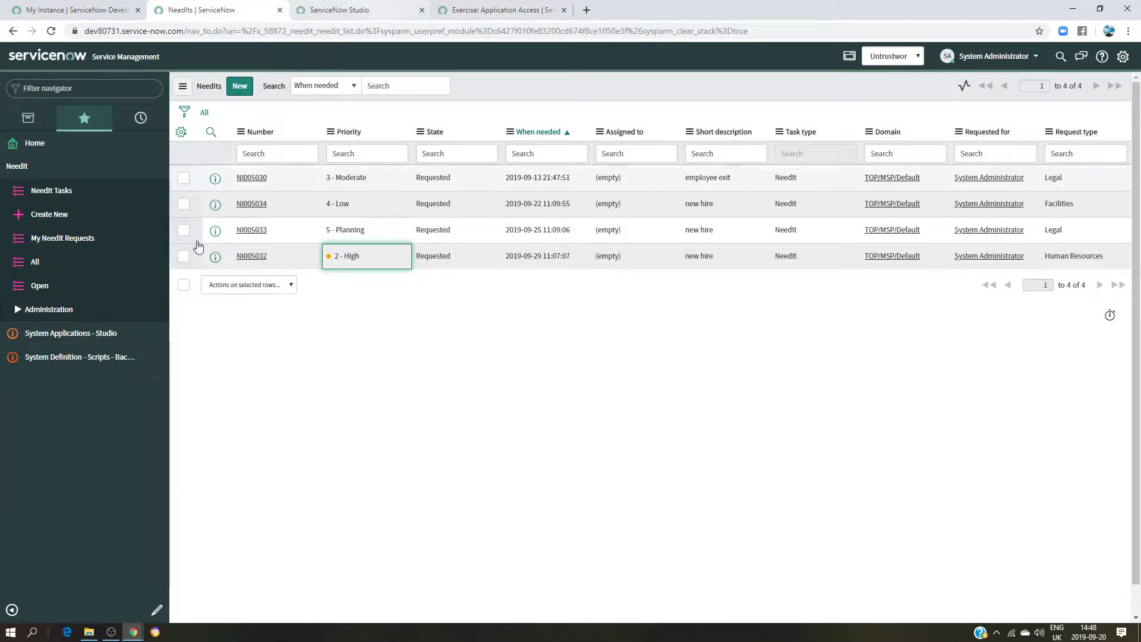
{"action": "left_click", "coordinate": [108, 356]}
{"action": "left_click", "coordinate": [254, 140]}
{"action": "key", "text": "ctrl+v"}
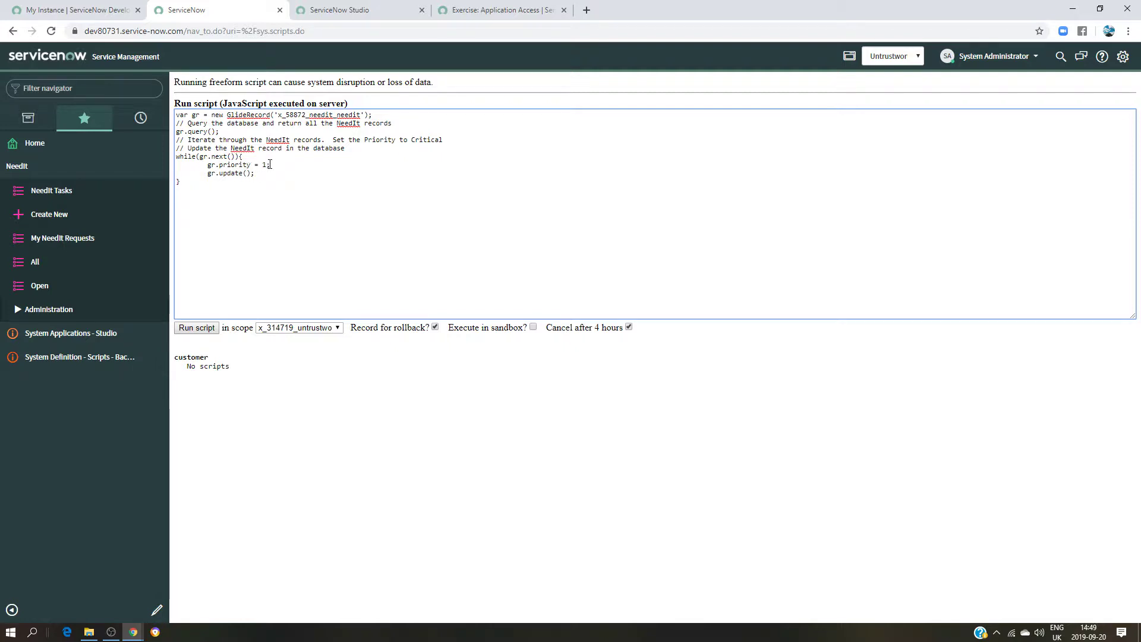
{"action": "left_click", "coordinate": [209, 330]}
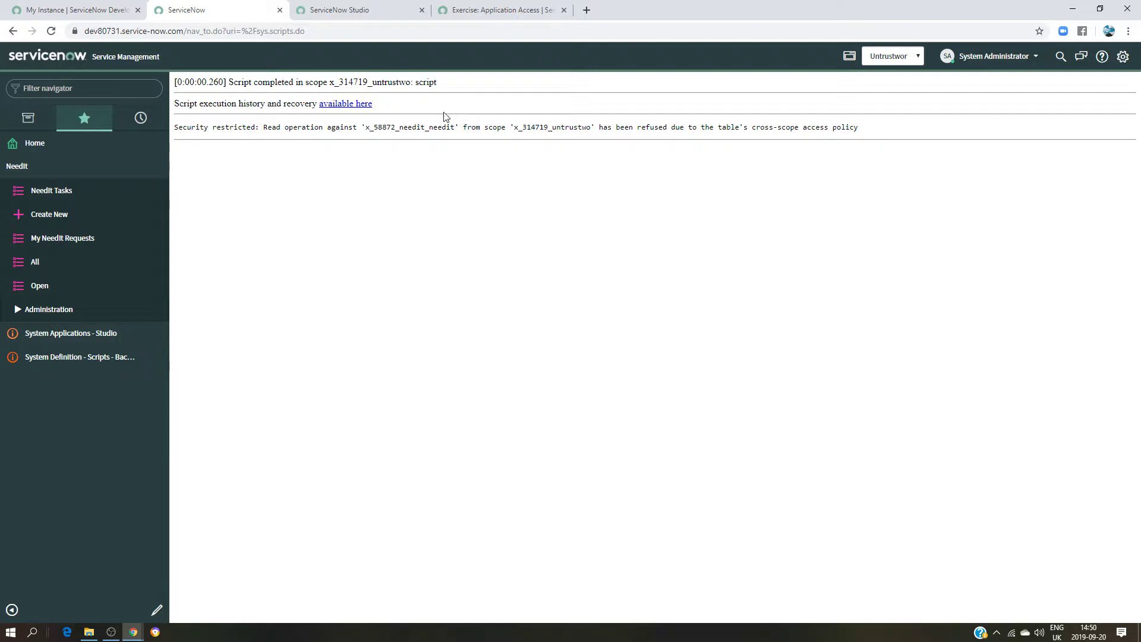
Open the NeedIt application in another Studio window and display its NeedIt table definition
{"action": "left_click", "coordinate": [101, 334]}
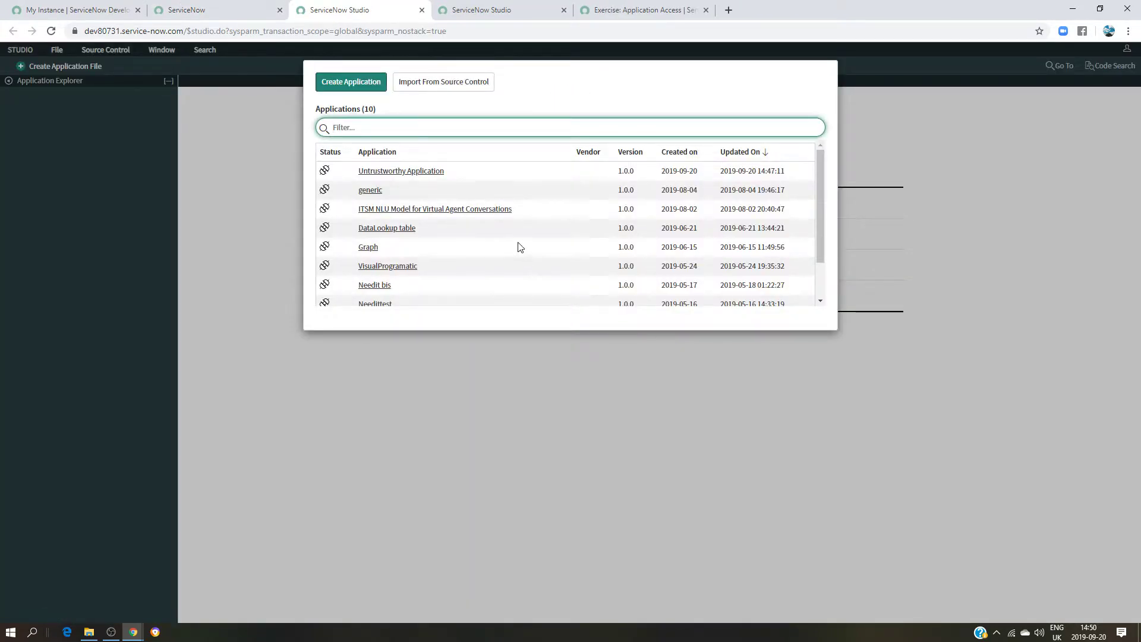
{"action": "scroll", "coordinate": [475, 238], "scroll_direction": "down", "scroll_amount": 1}
{"action": "left_click", "coordinate": [364, 294]}
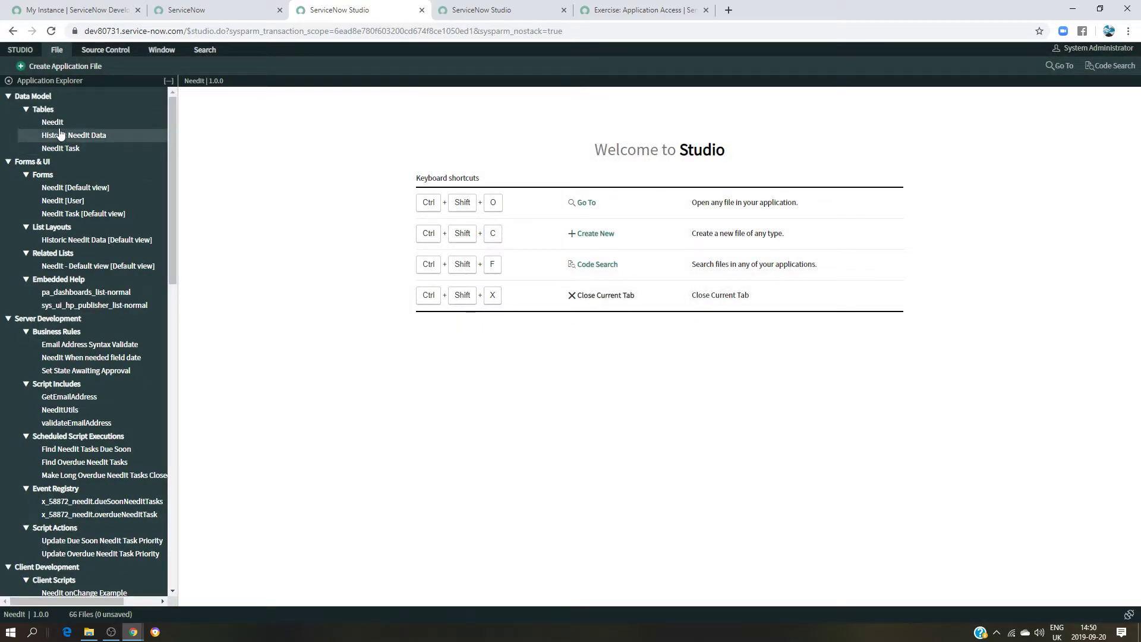
{"action": "left_click", "coordinate": [53, 122]}
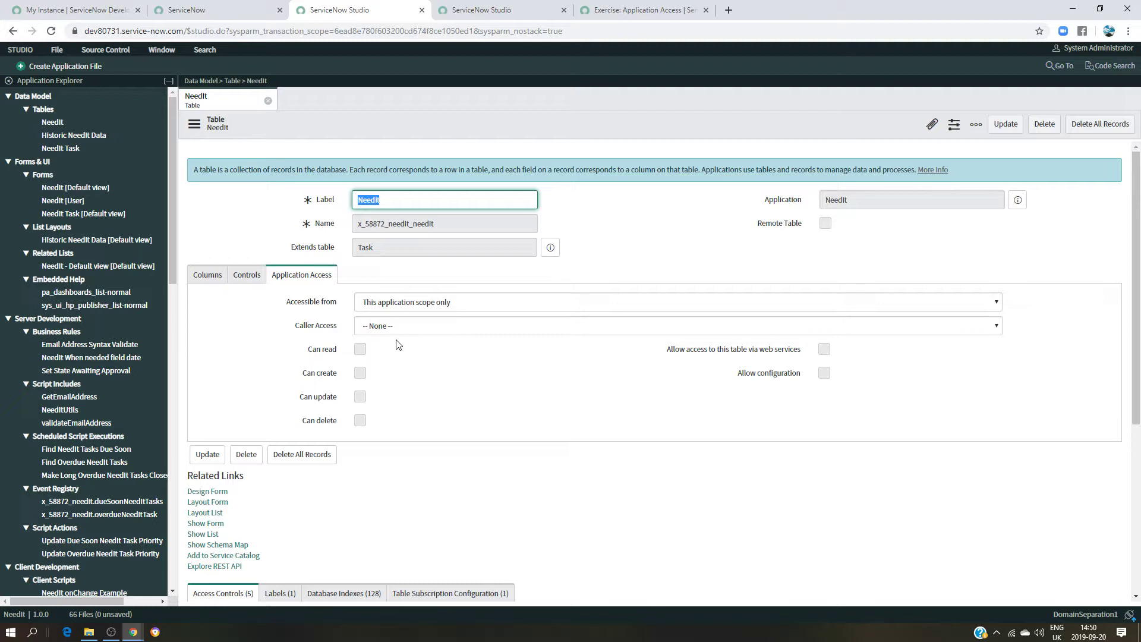
Make the NeedIt table accessible from All application scopes with read access and save the table
{"action": "left_click", "coordinate": [436, 310]}
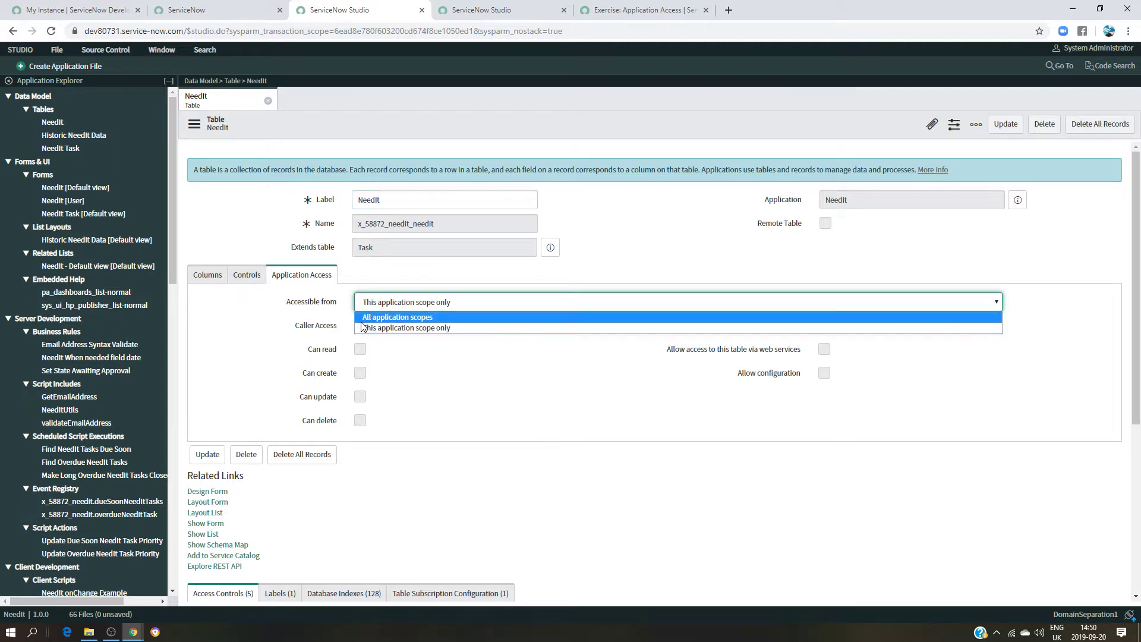
{"action": "left_click", "coordinate": [383, 316]}
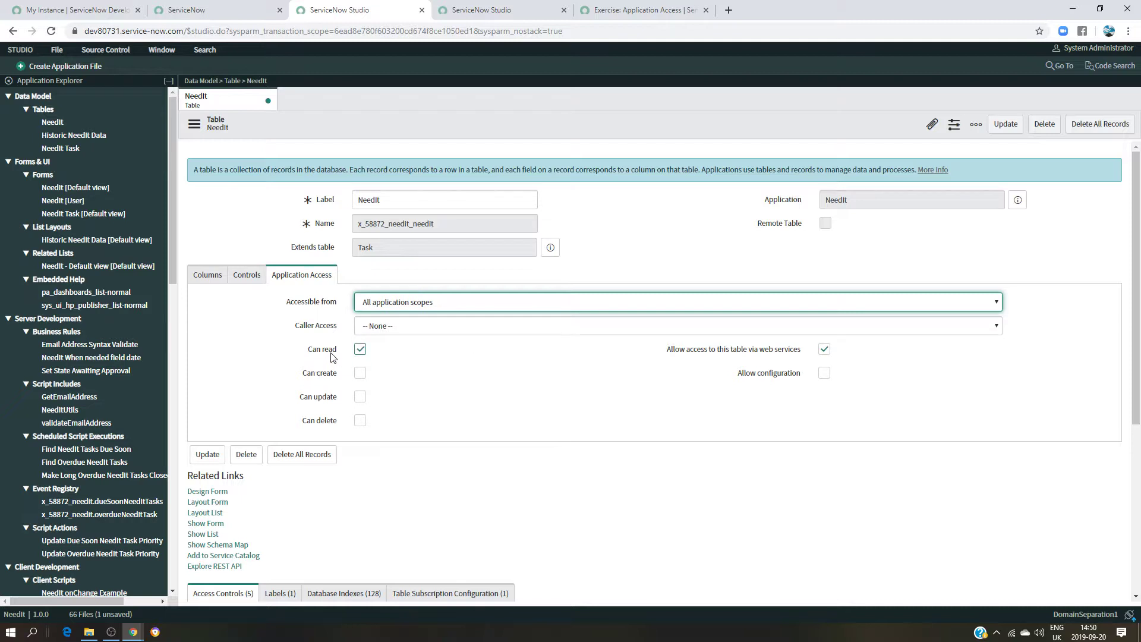
{"action": "left_click", "coordinate": [1020, 135]}
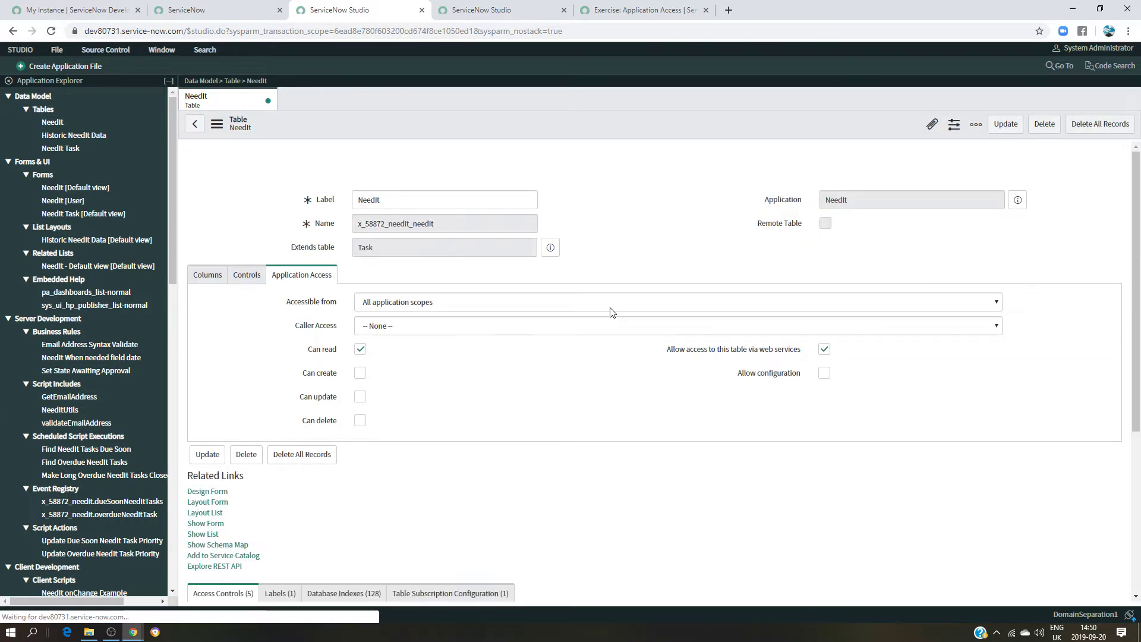
{"action": "left_click", "coordinate": [1002, 124]}
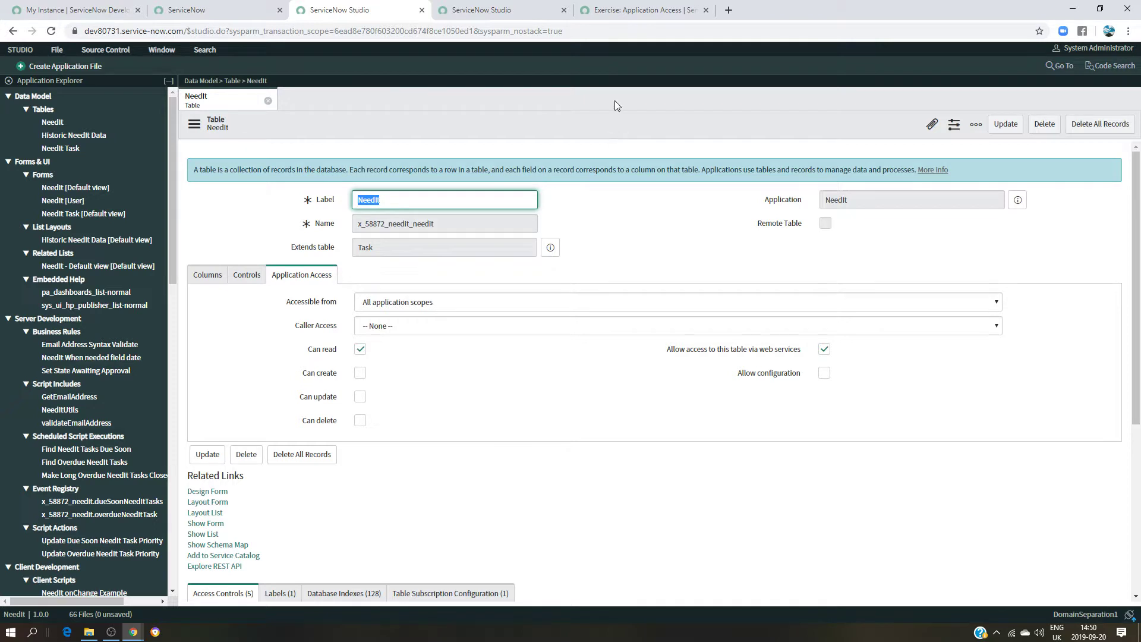
Run the priority script again as a background script in the x_314719_needittes scope
{"action": "left_click", "coordinate": [505, 9]}
{"action": "left_click", "coordinate": [636, 4]}
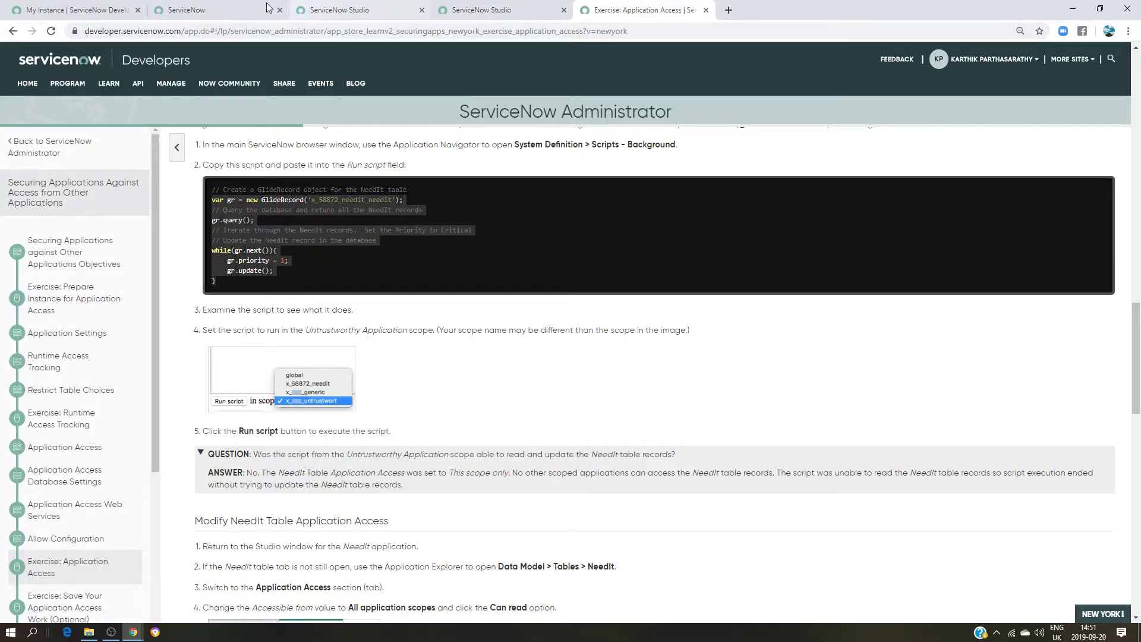
{"action": "left_click", "coordinate": [240, 8]}
{"action": "left_click", "coordinate": [72, 354]}
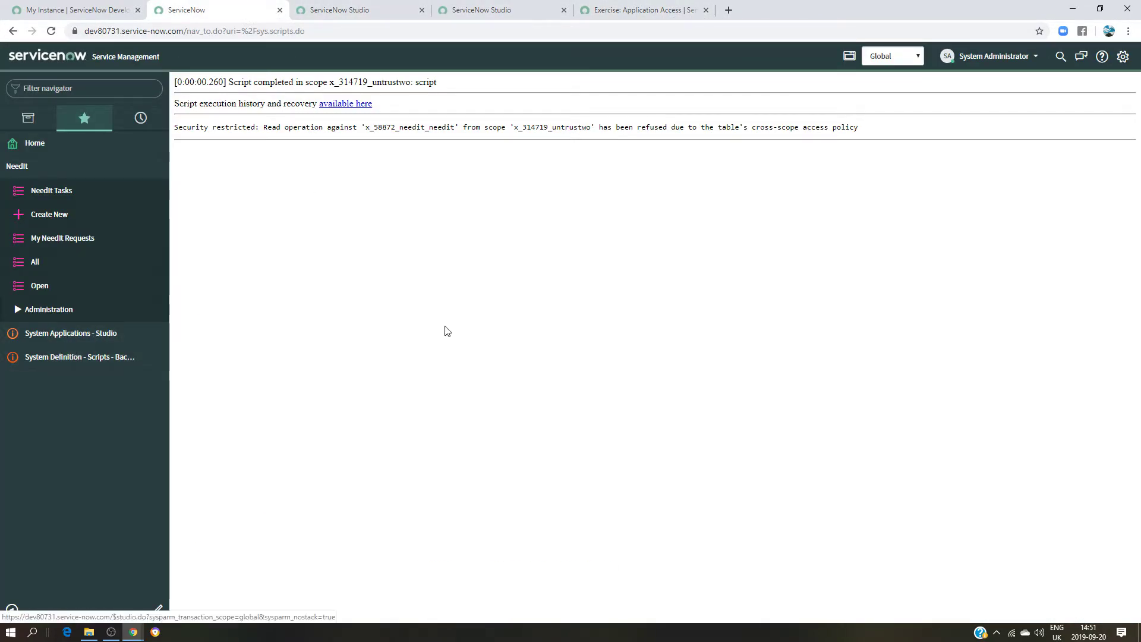
{"action": "key", "text": "ctrl+v"}
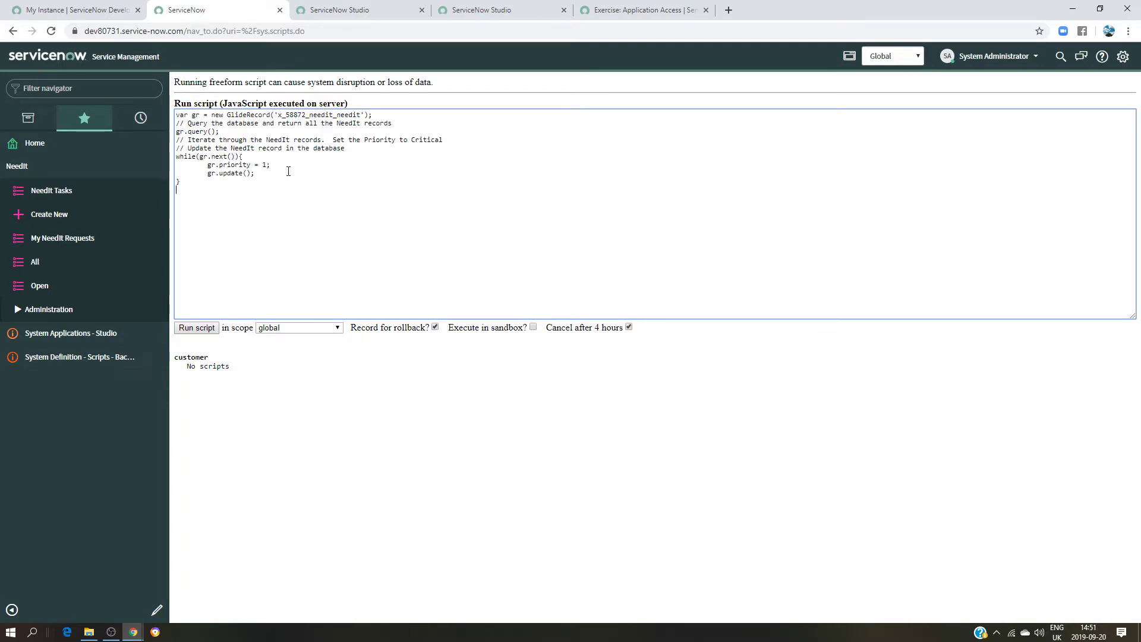
{"action": "left_click", "coordinate": [275, 327]}
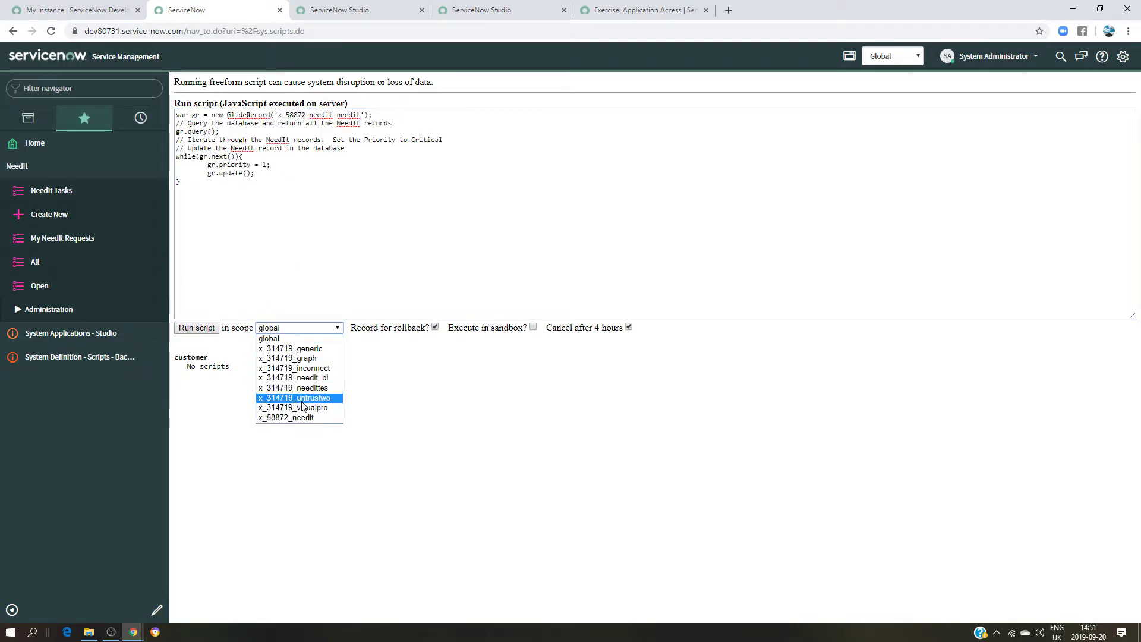
{"action": "left_click", "coordinate": [303, 396]}
{"action": "left_click", "coordinate": [213, 331]}
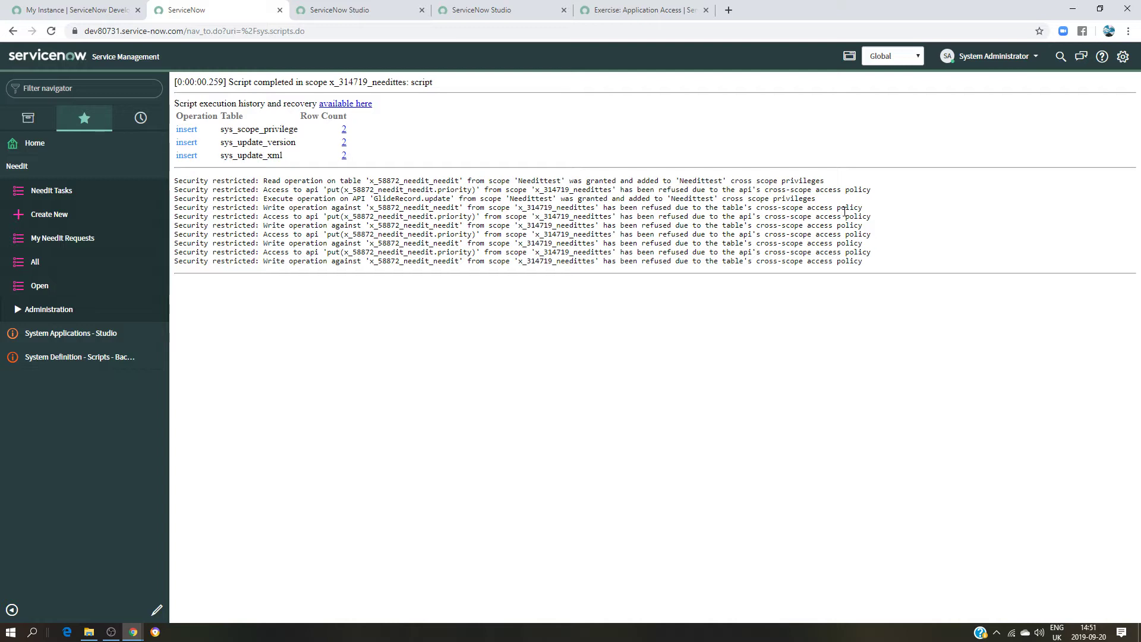
Enable Can update in the NeedIt table's application access settings and save the table
{"action": "left_click", "coordinate": [349, 10]}
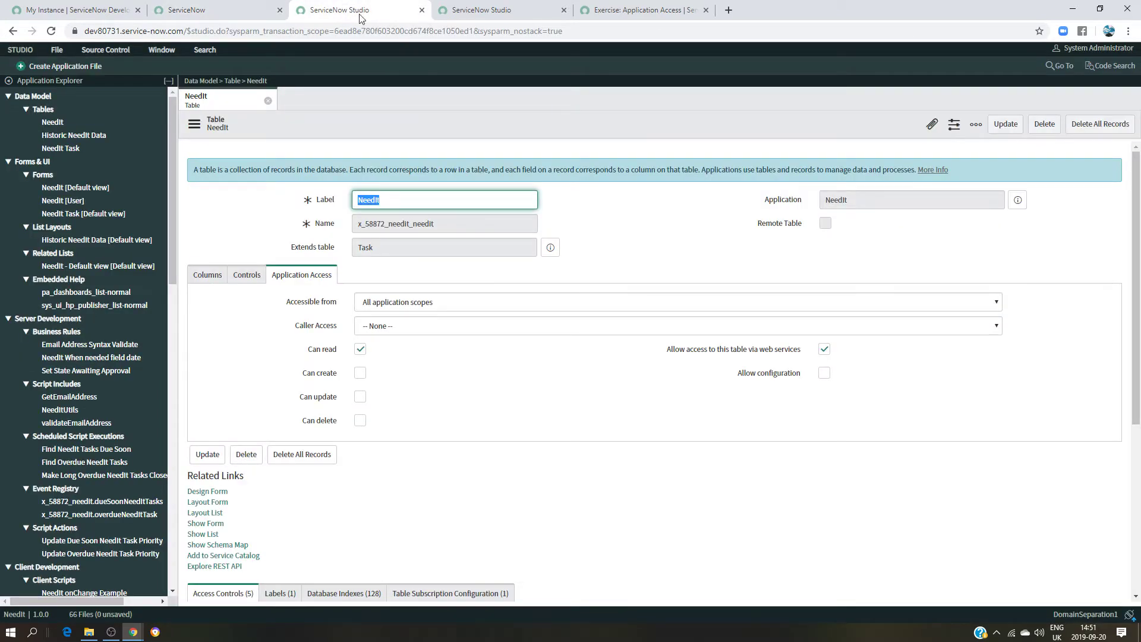
{"action": "left_click", "coordinate": [360, 396]}
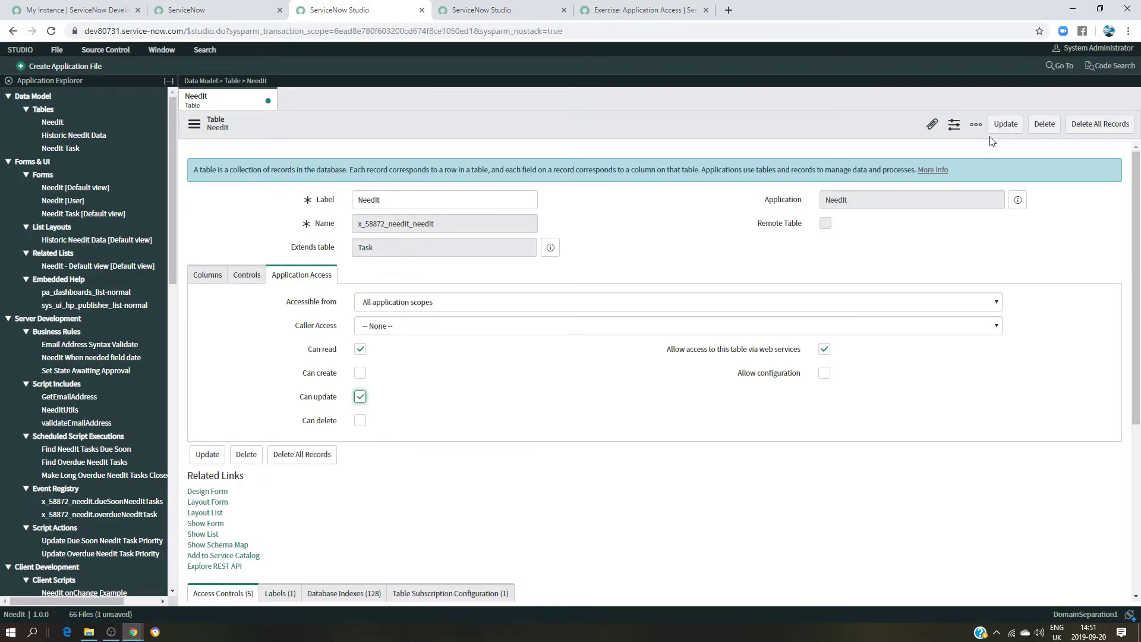
{"action": "left_click", "coordinate": [1006, 124]}
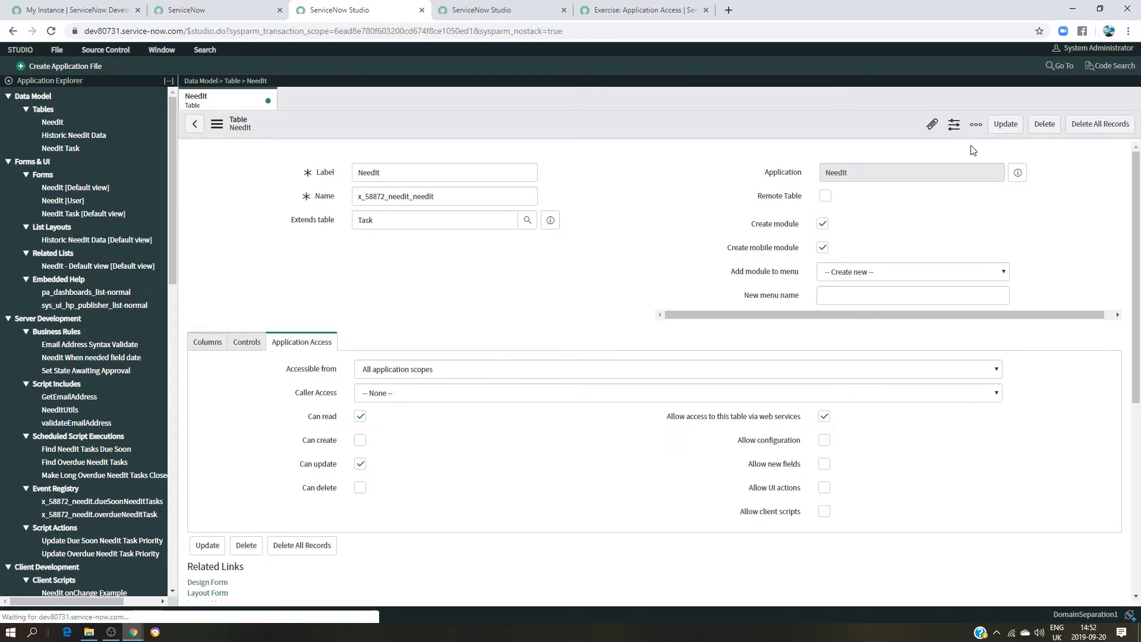
{"action": "left_click", "coordinate": [1006, 124]}
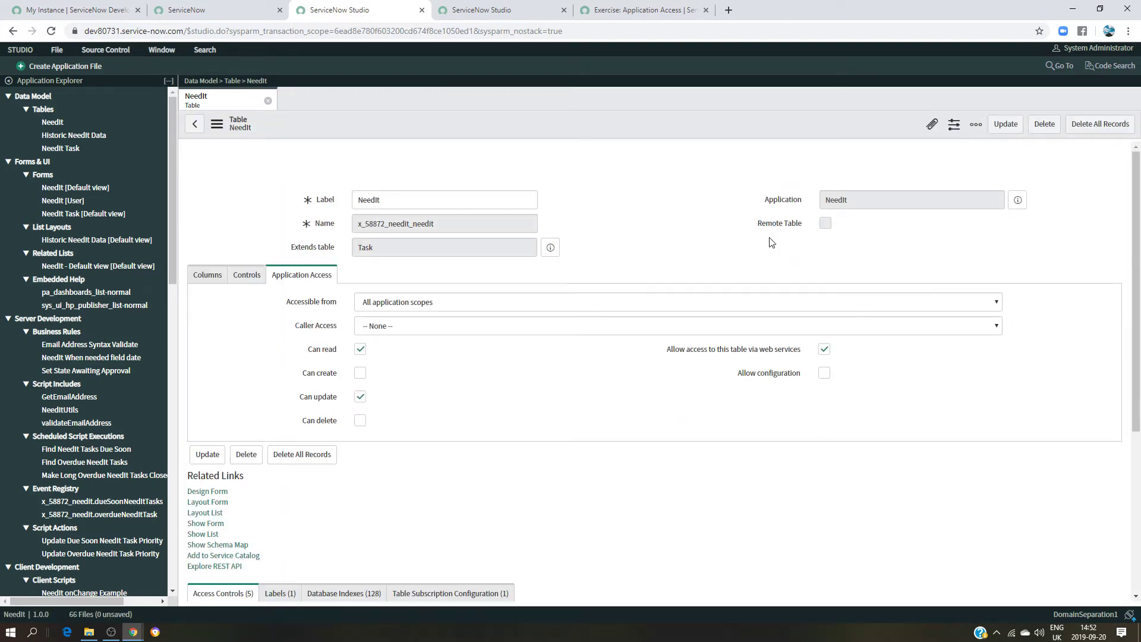
Run the script that sets all NeedIt priorities to 1 as a background script in the x_314719_untrustwo scope
{"action": "left_click", "coordinate": [225, 7]}
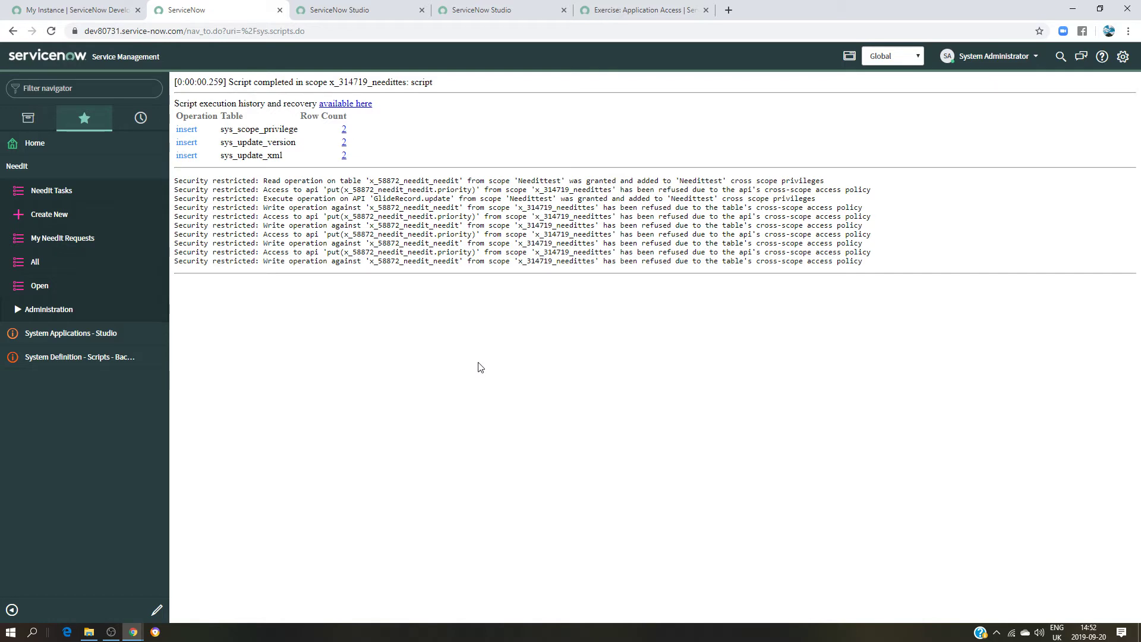
{"action": "left_click", "coordinate": [72, 356]}
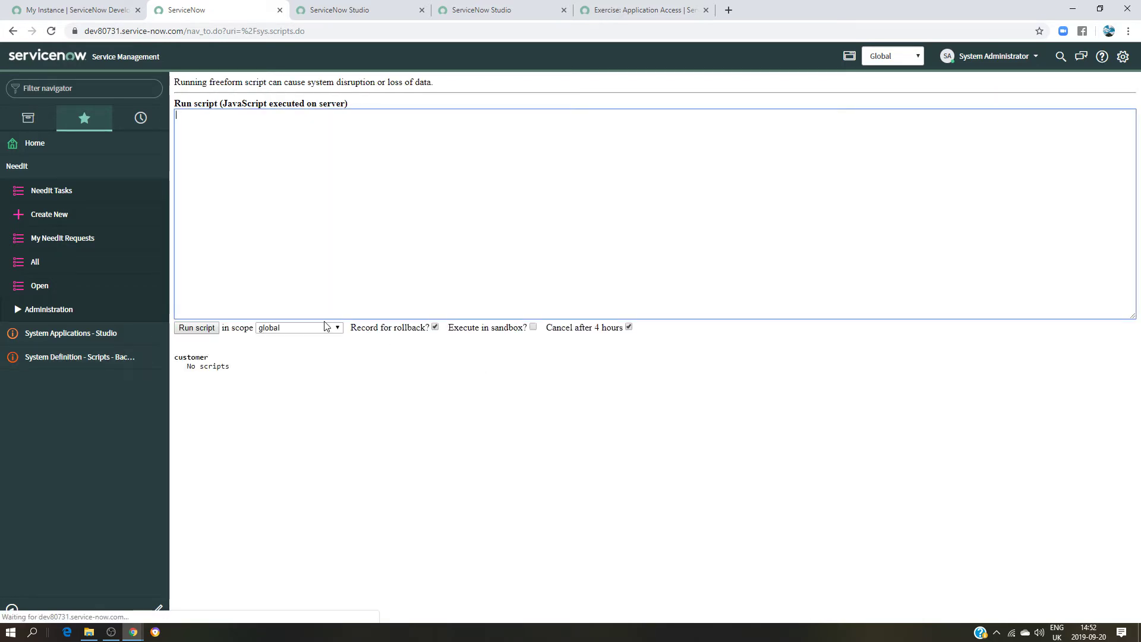
{"action": "type", "text": "var gr = new GlideRecord('x_58872_needit_needit'); // Query the database and return all the NeedIt records gr.query(); // Iterate through the NeedIt records.  Set the Priority to Critical // Update the NeedIt record in the database while(gr.next()){ \tgr.priority = 1; \tgr.update(); }"}
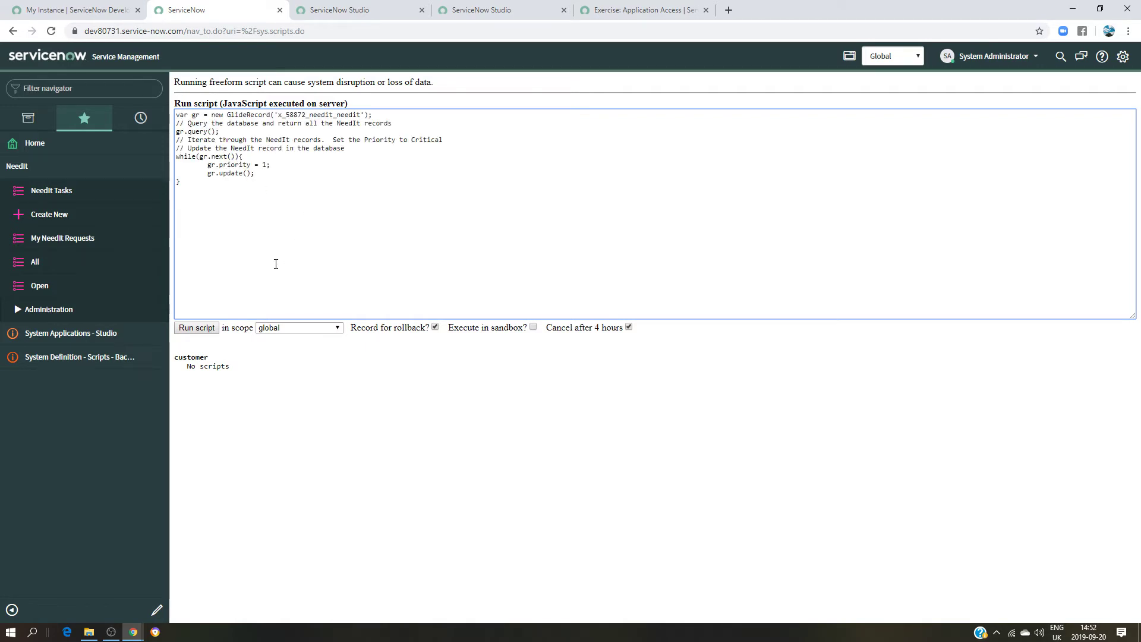
{"action": "left_click", "coordinate": [283, 328]}
{"action": "left_click", "coordinate": [304, 398]}
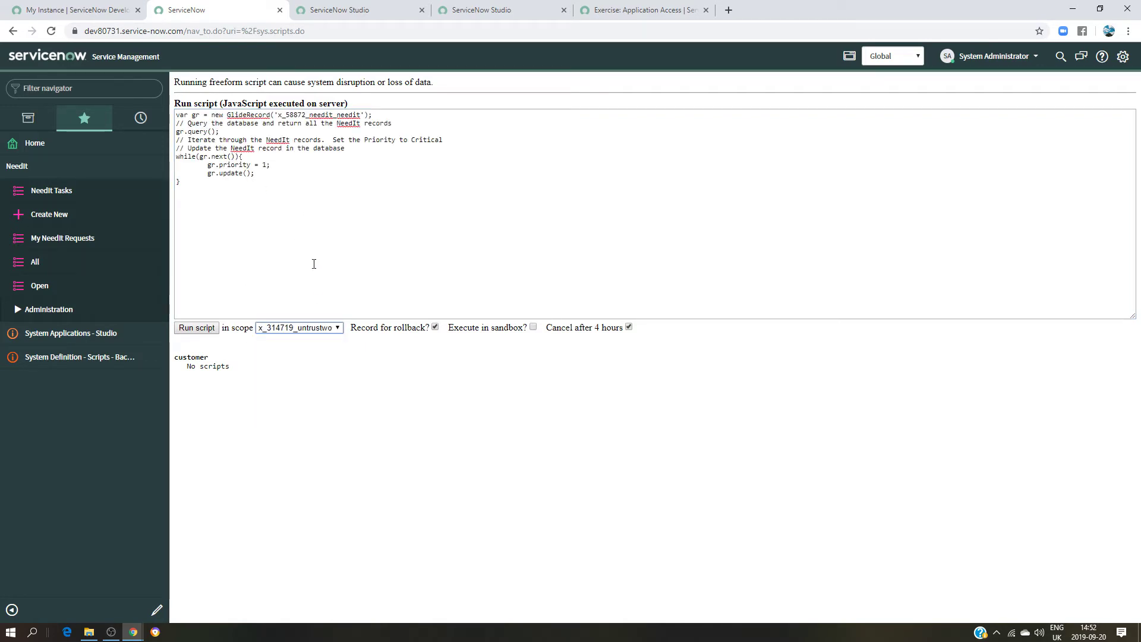
{"action": "left_click", "coordinate": [197, 328]}
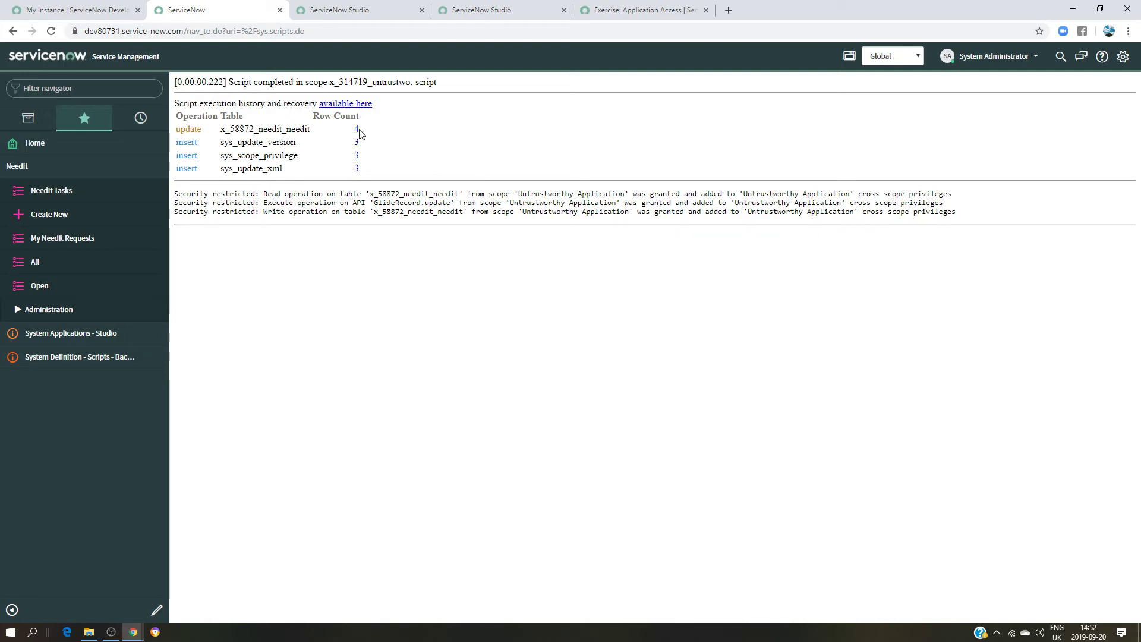
Check the priorities in the list of all NeedIt records and return to the NeedIt table's access settings in Studio
{"action": "left_click", "coordinate": [59, 262]}
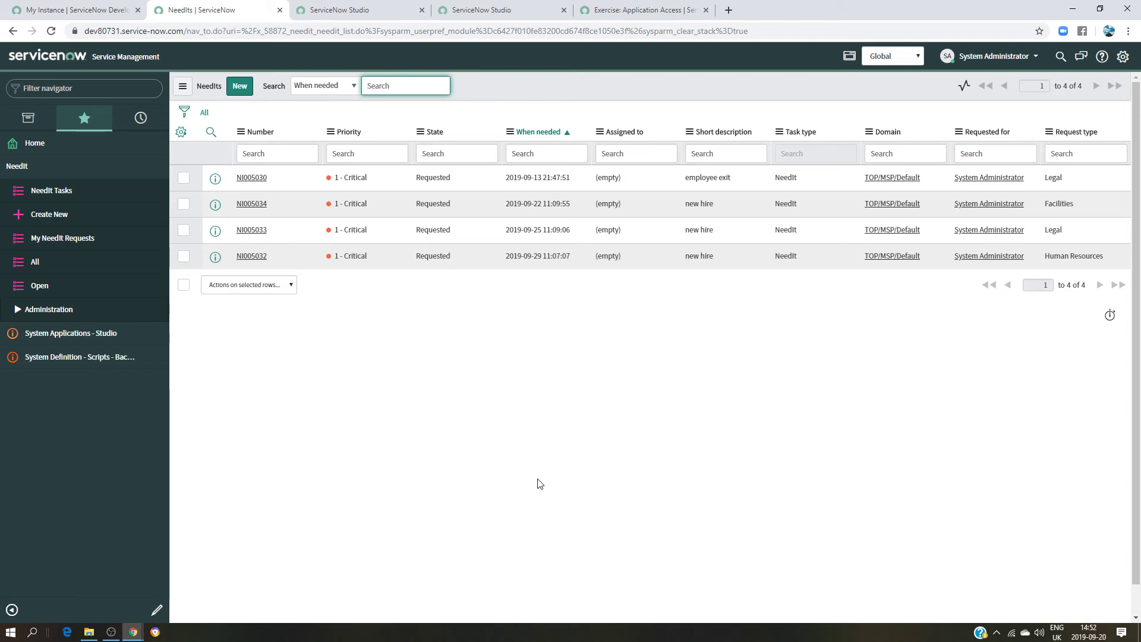
{"action": "left_click", "coordinate": [368, 10]}
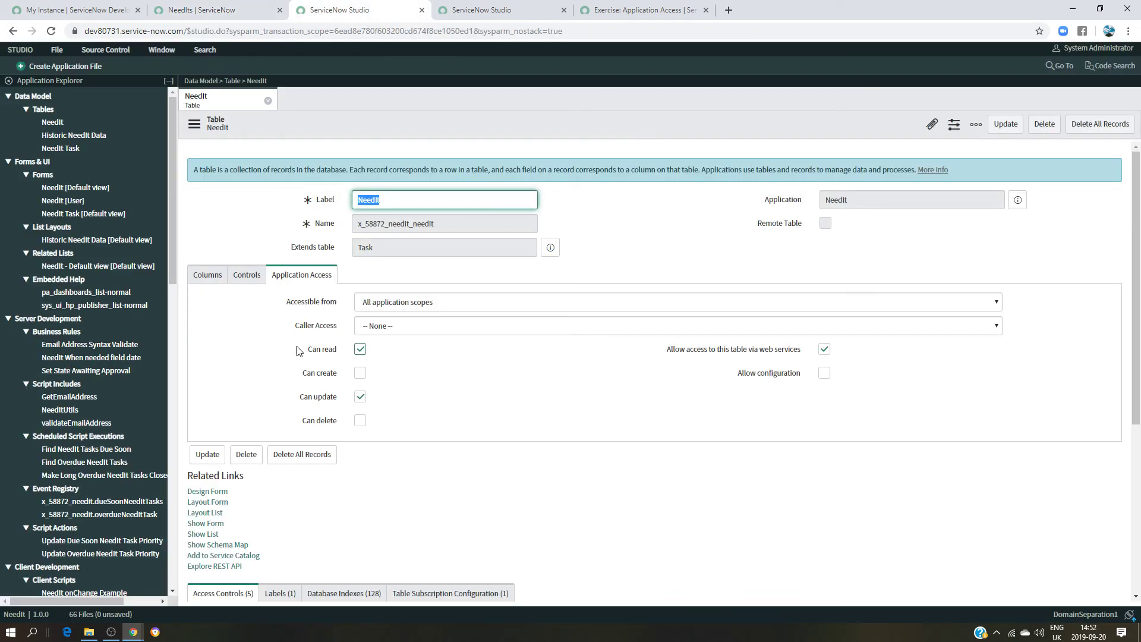